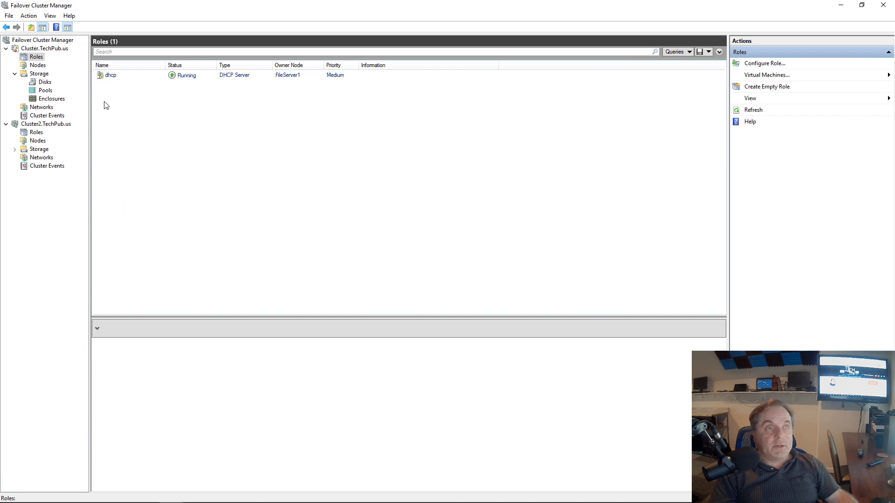
- Remove the dhcp role from Cluster.TechPub.us, then review its nodes and summary page
click(112, 77)
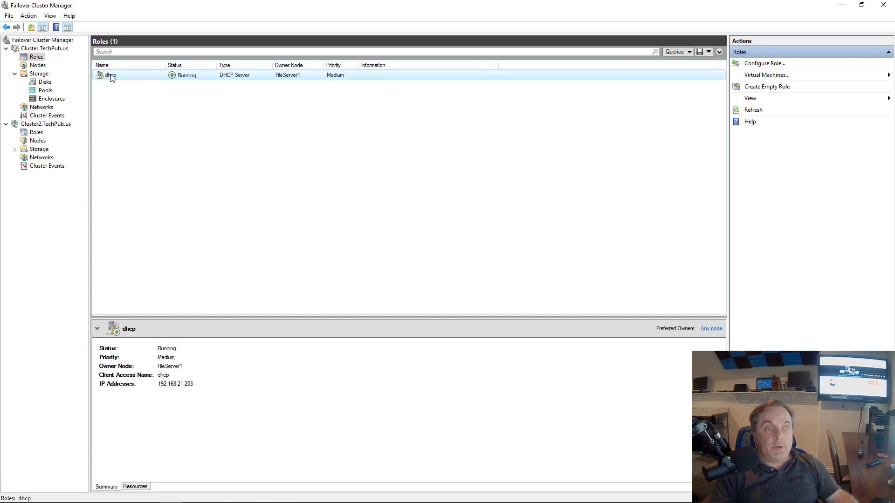
right_click(206, 78)
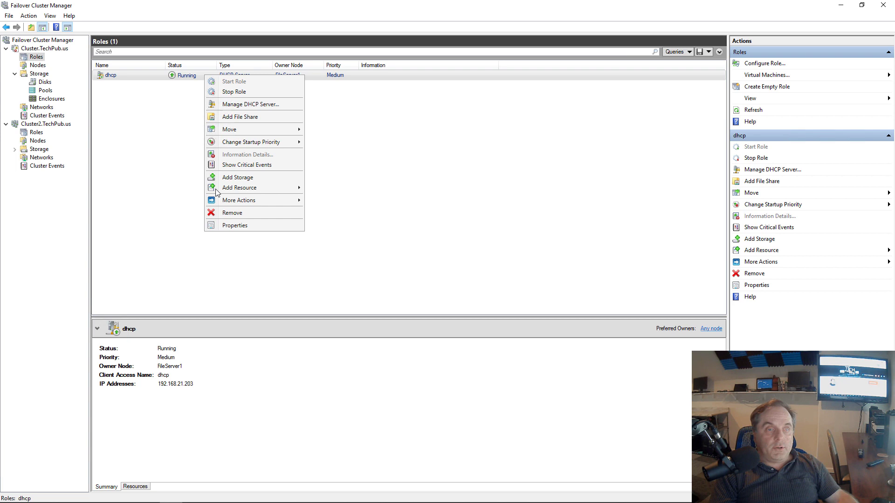
click(224, 213)
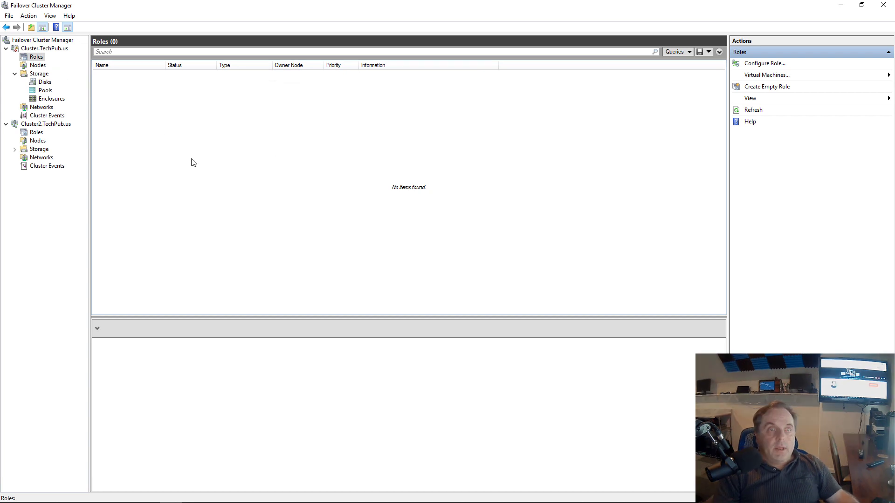
click(38, 65)
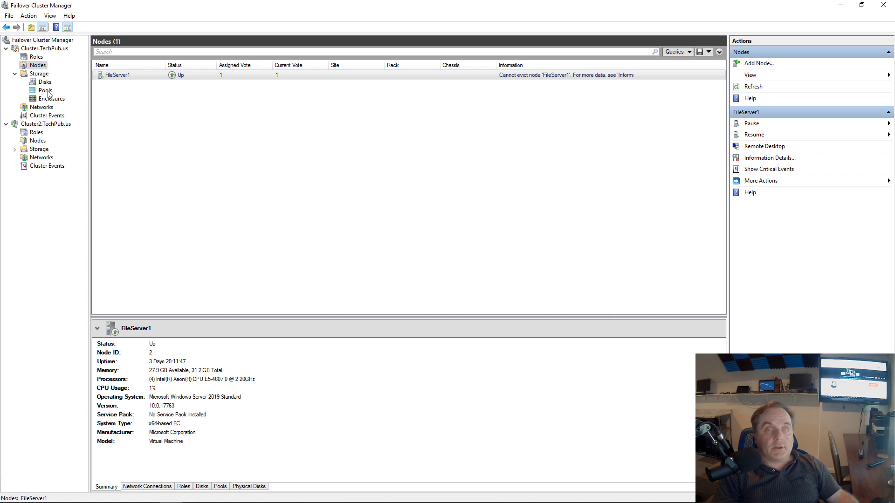
click(45, 49)
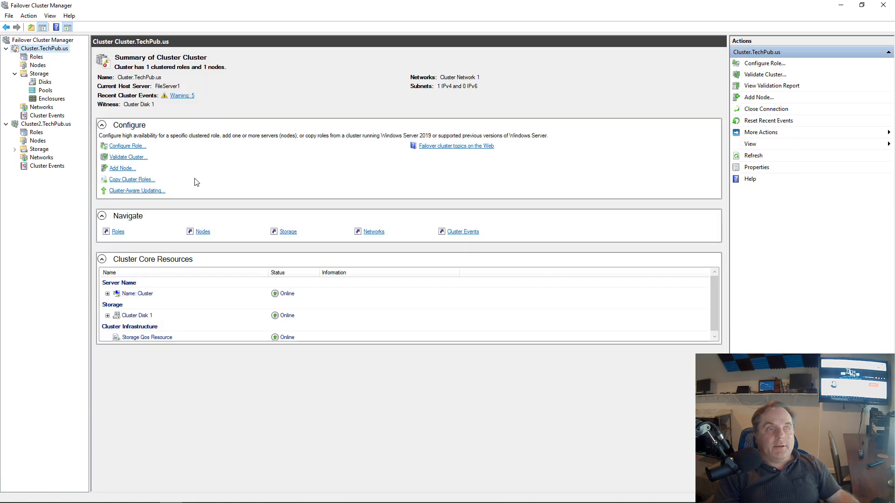
- Reconfigure Cluster.TechPub.us's quorum settings to use no quorum witness
right_click(58, 52)
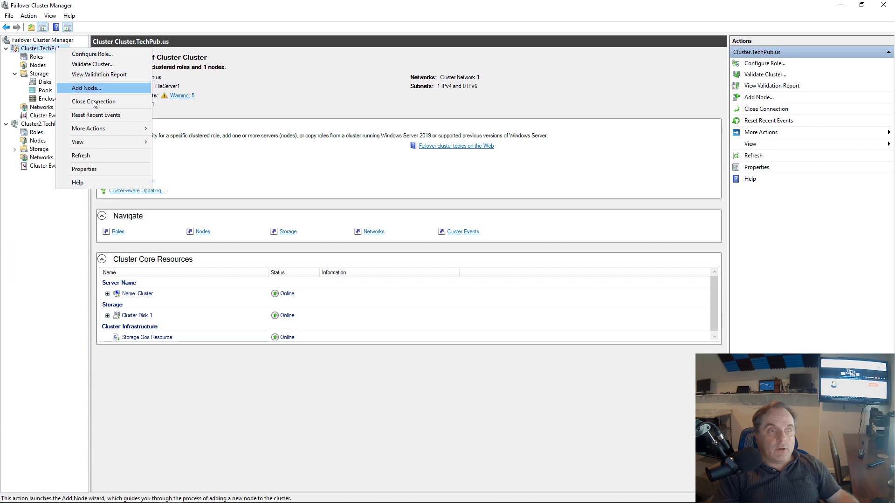
mouse_move(105, 130)
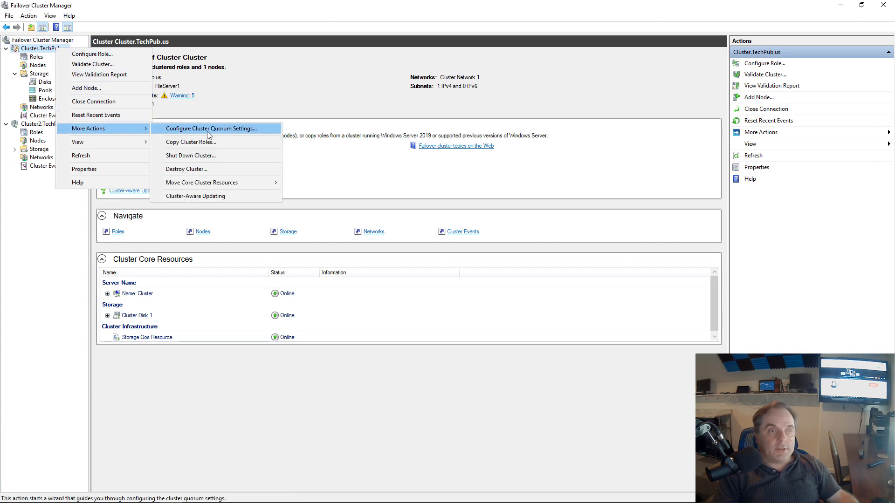
click(247, 129)
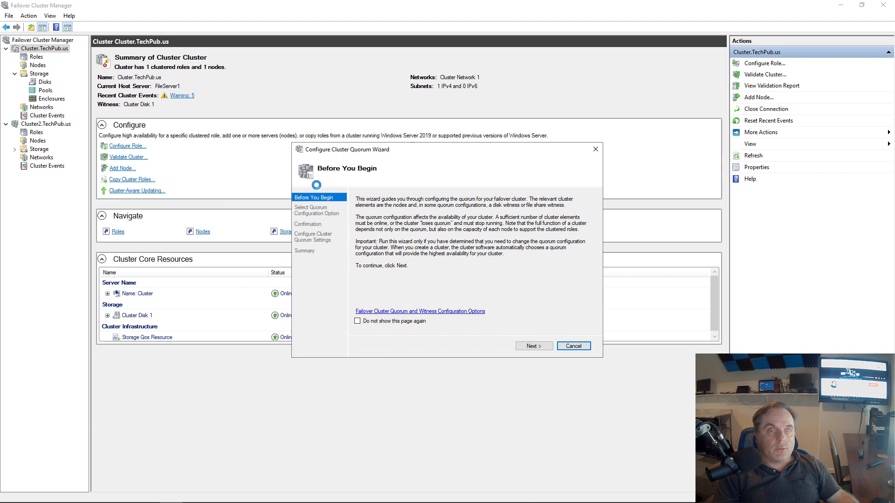
click(533, 346)
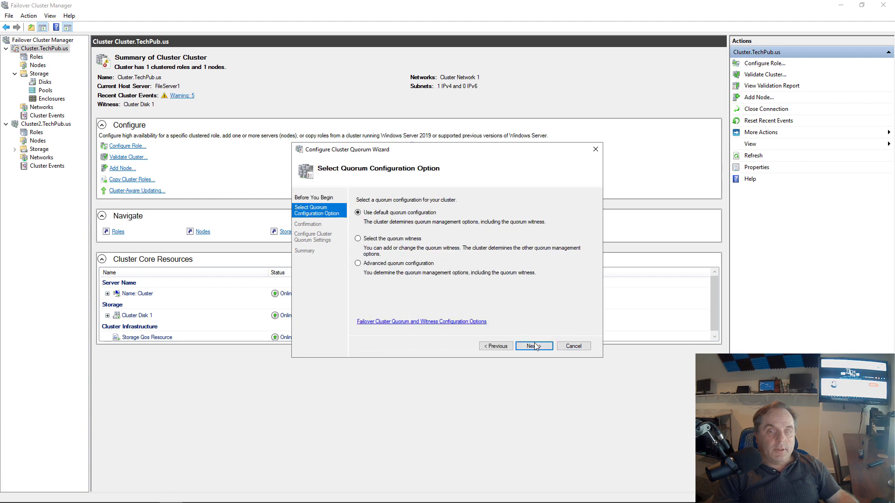
click(395, 240)
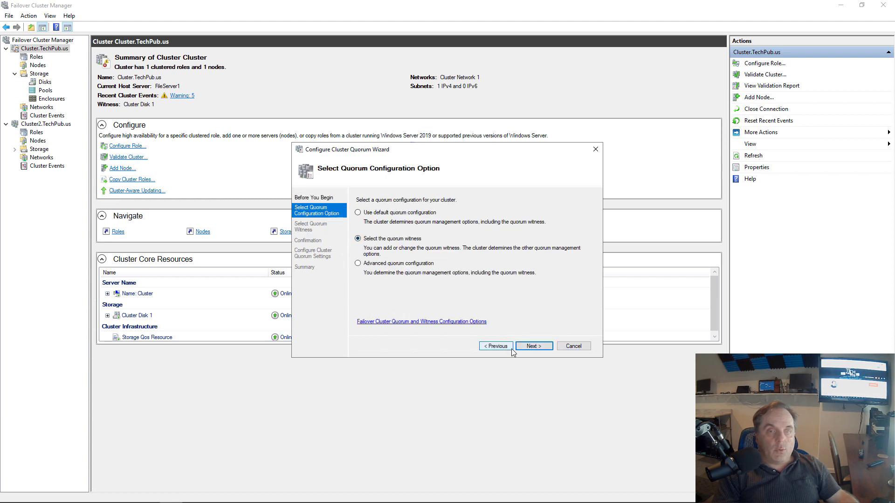
click(533, 345)
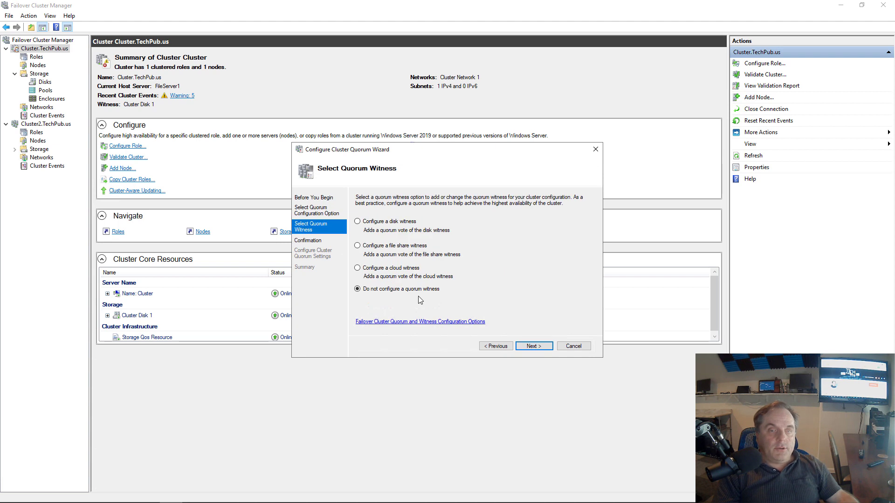
click(541, 346)
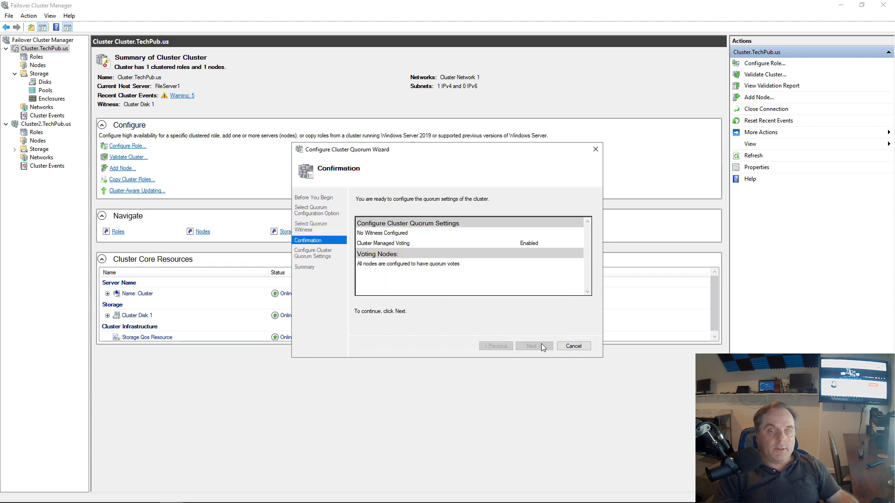
click(542, 346)
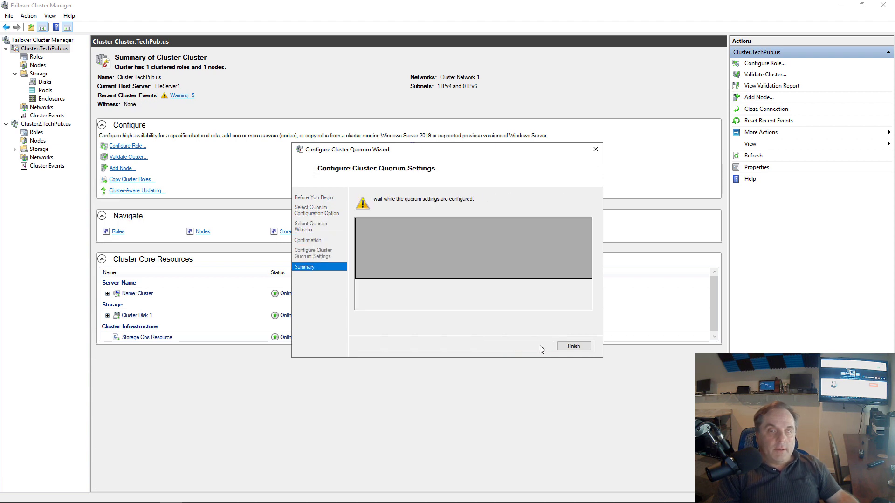
click(573, 346)
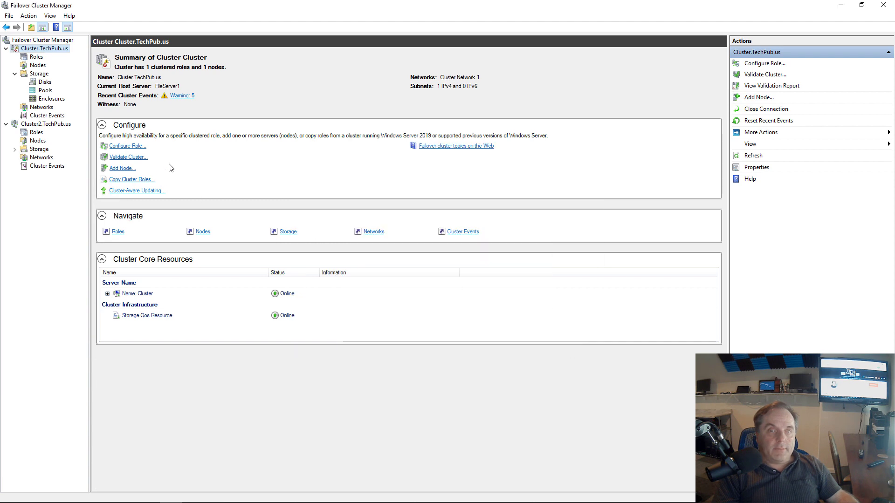
- Remove Cluster Disk 1 from Cluster.TechPub.us's disks
click(45, 82)
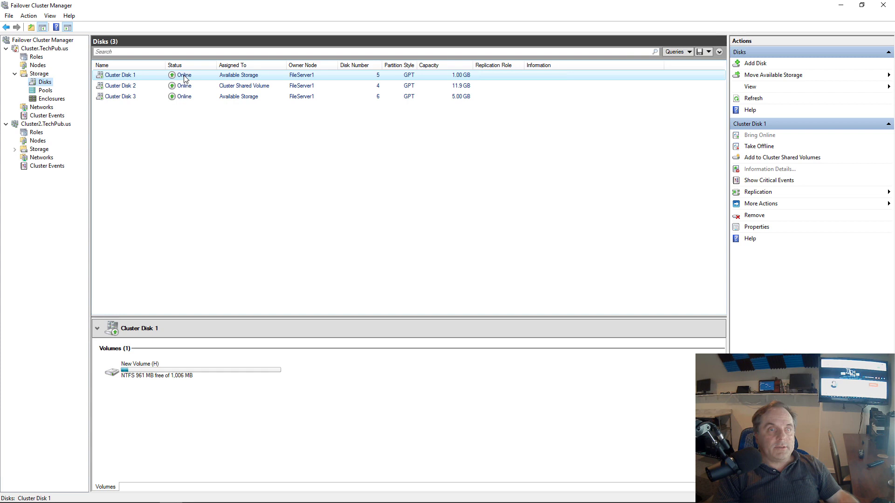
right_click(185, 77)
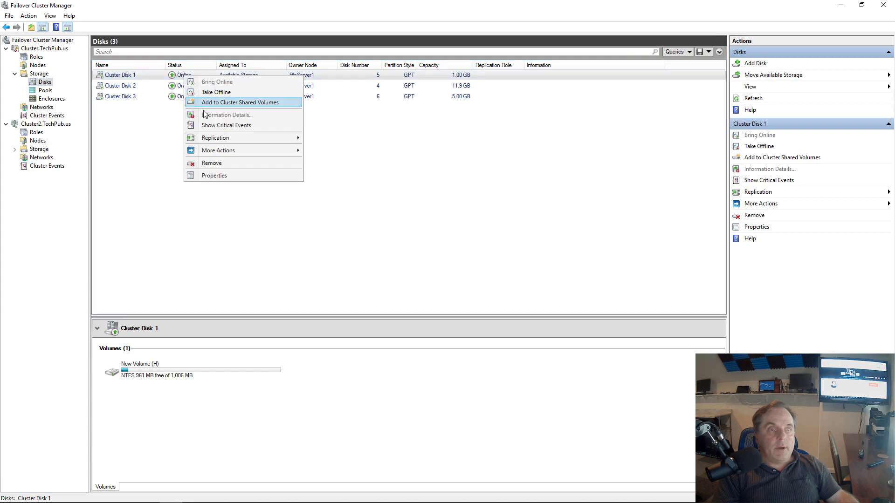
click(212, 164)
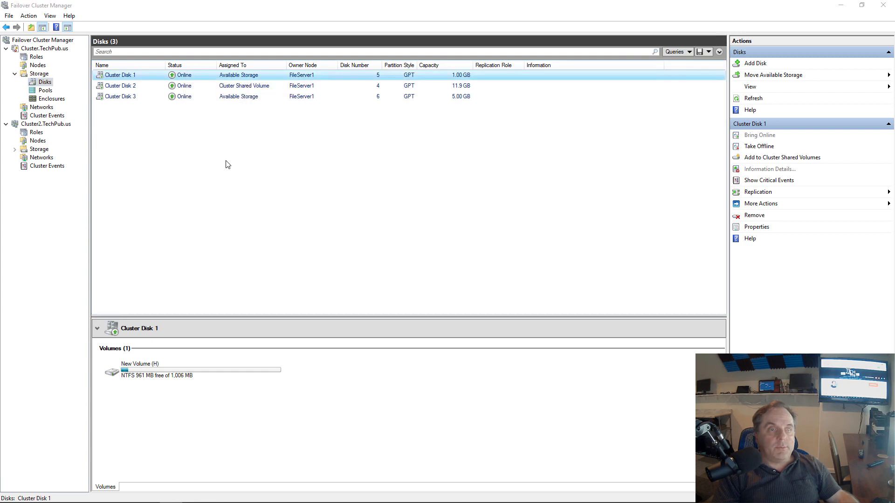
click(507, 268)
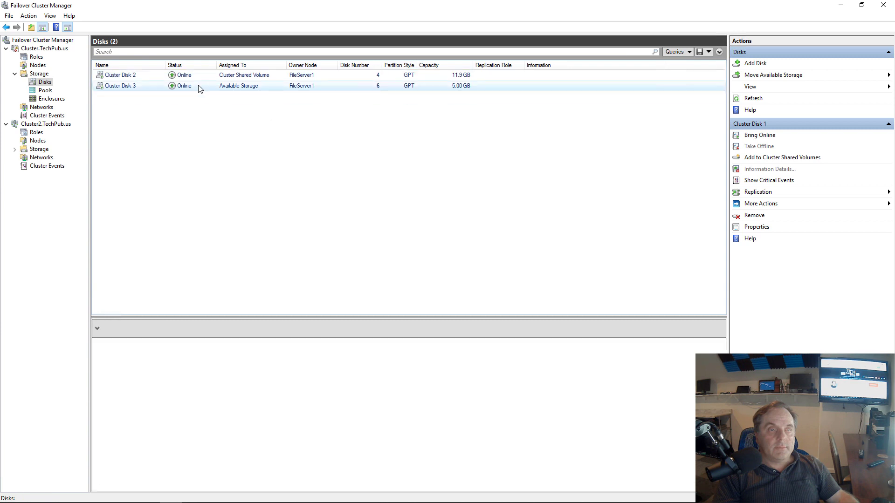
- Move Cluster Disk 2 out of Cluster Shared Volumes into available storage, then remove it
right_click(185, 80)
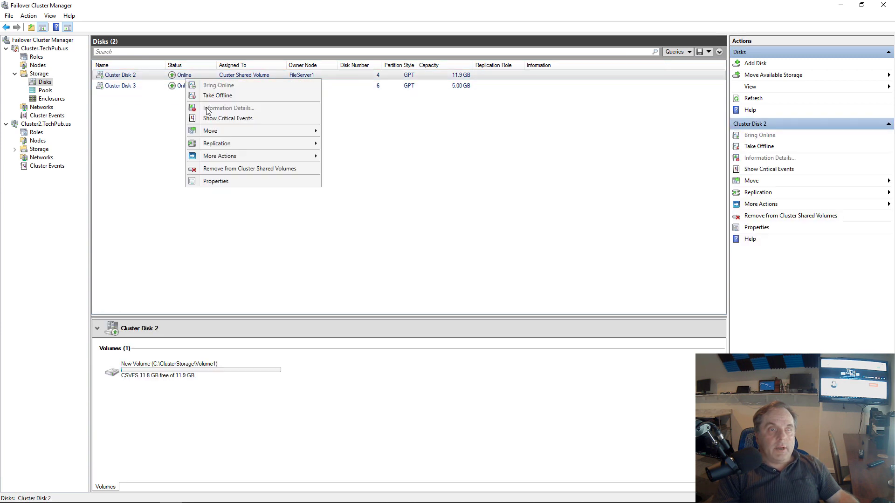
click(223, 168)
click(505, 269)
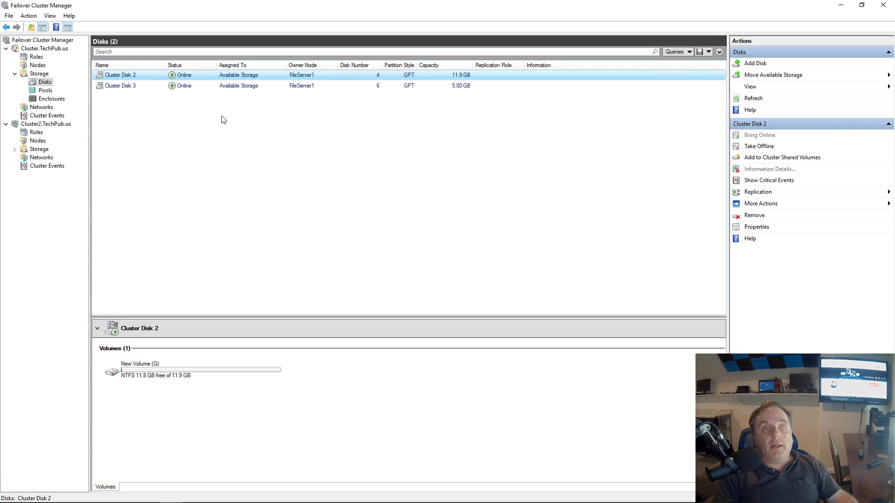
right_click(205, 75)
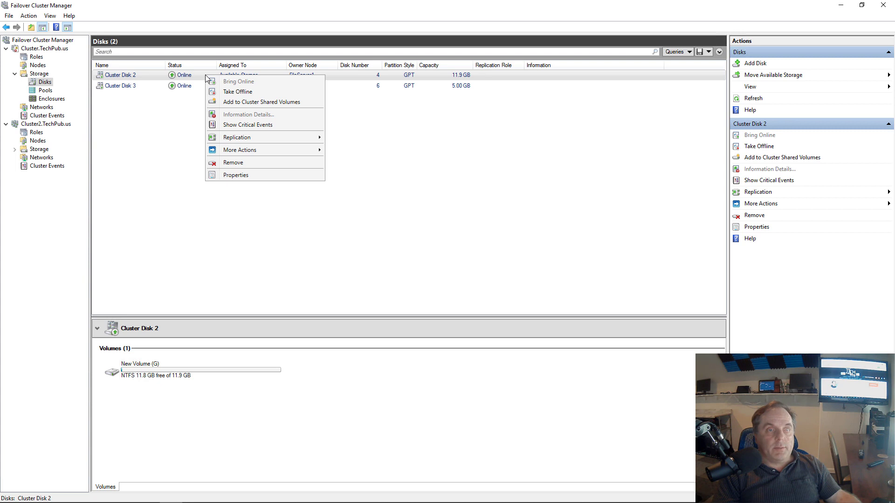
click(236, 163)
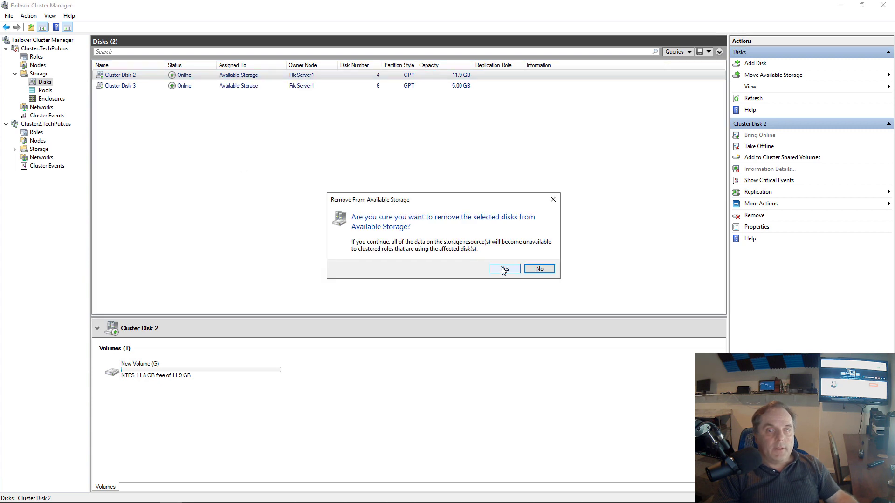
click(498, 274)
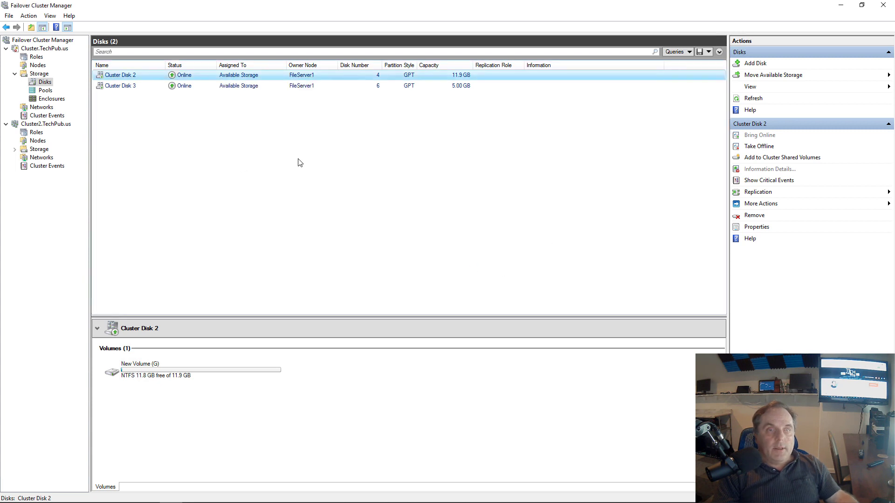
- Remove Cluster Disk 3 from available storage, leaving no disks
click(223, 77)
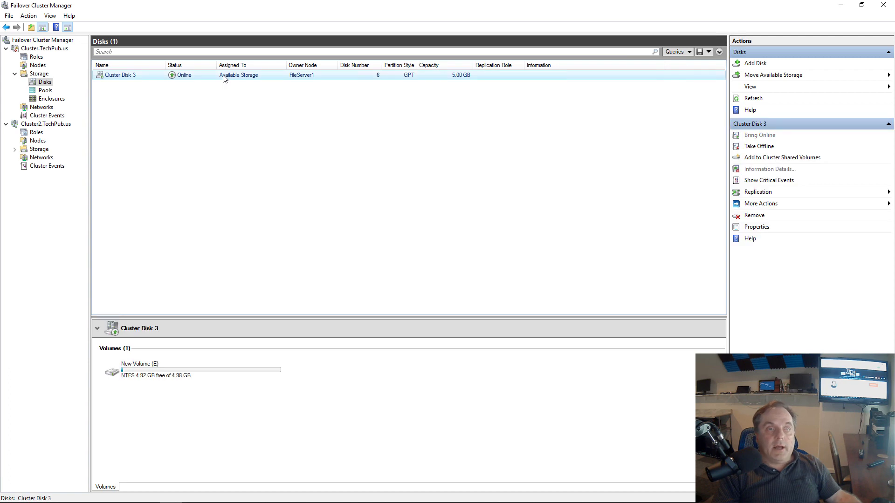
right_click(224, 76)
click(270, 163)
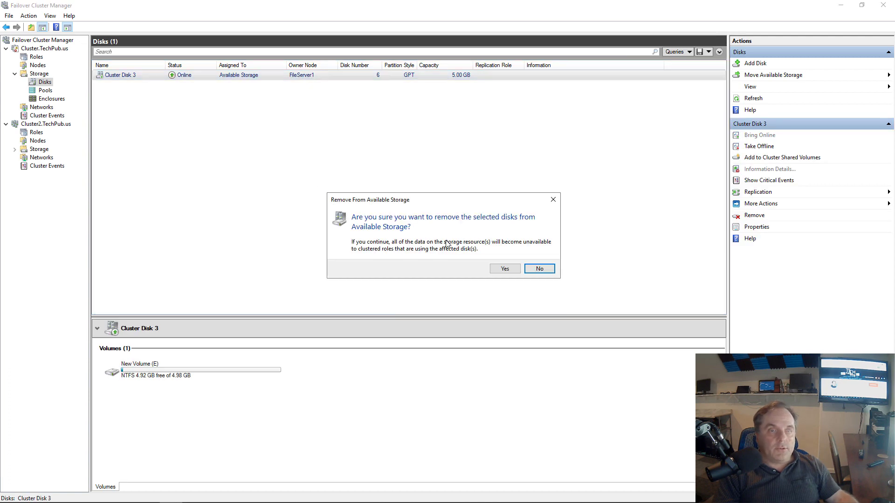
click(497, 270)
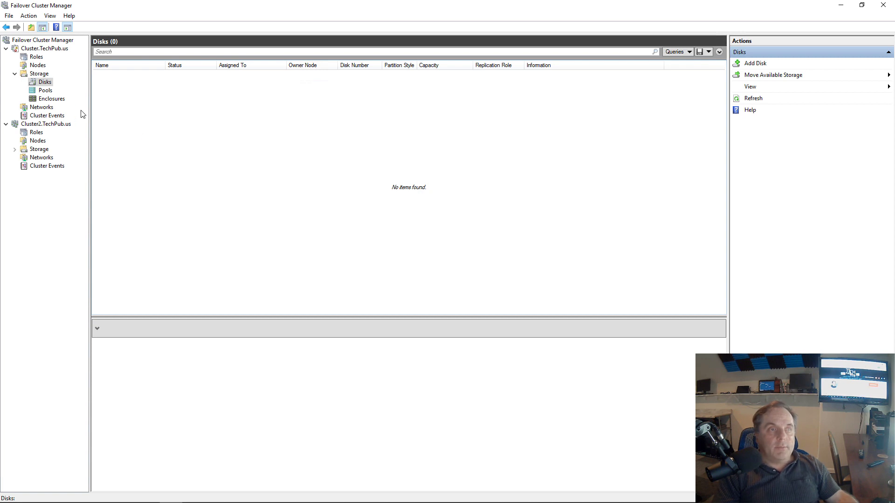
- Review the cluster's Enclosures and Nodes, then return to the Cluster.TechPub.us summary
click(46, 98)
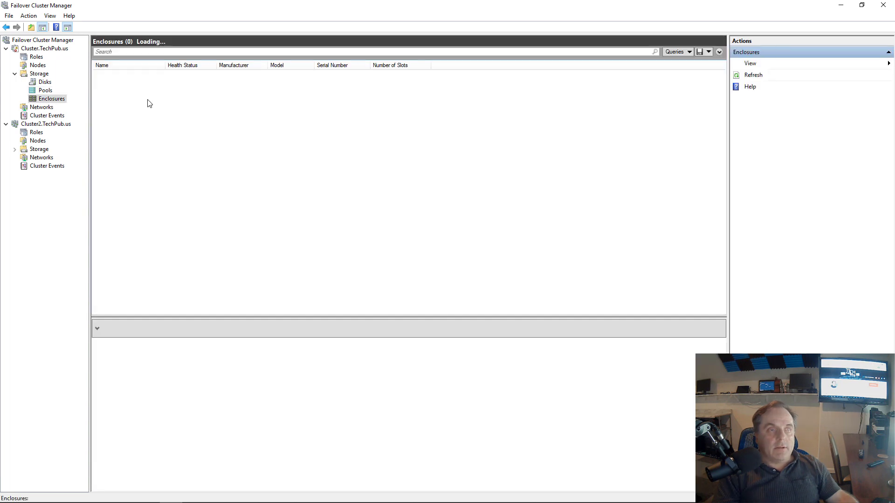
click(36, 66)
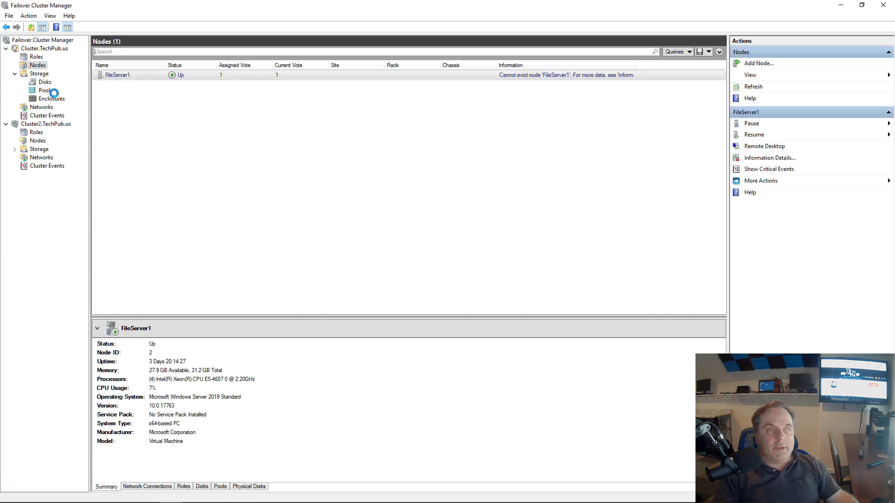
click(44, 48)
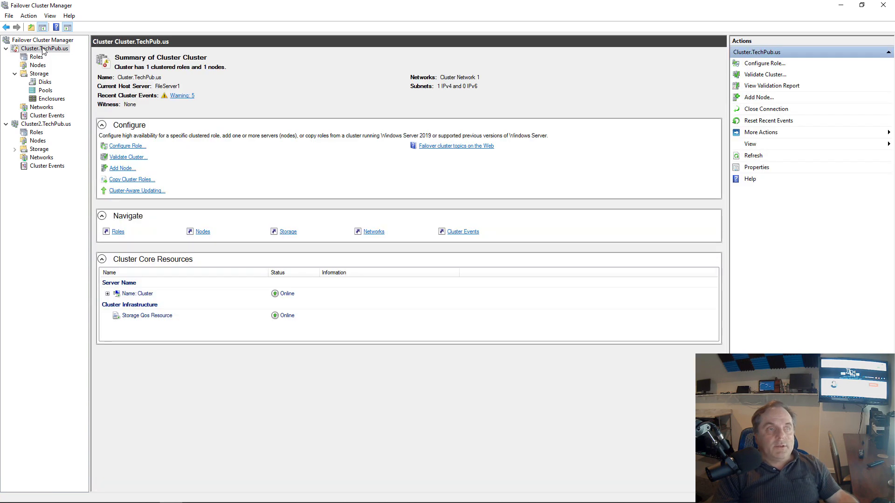
- Permanently destroy the Cluster.TechPub.us cluster
right_click(43, 49)
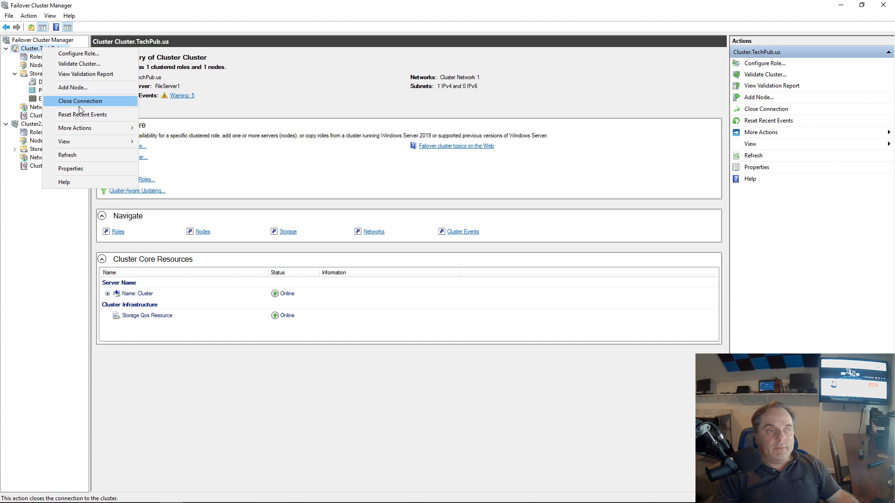
mouse_move(83, 127)
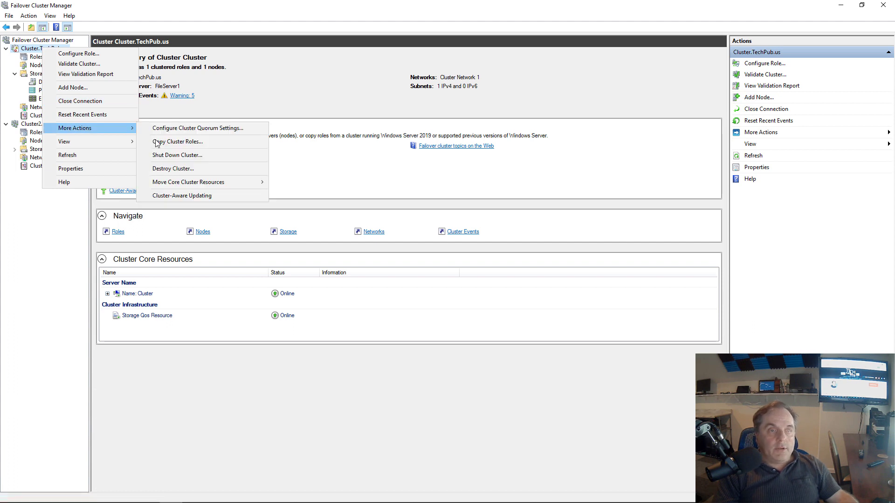
click(182, 168)
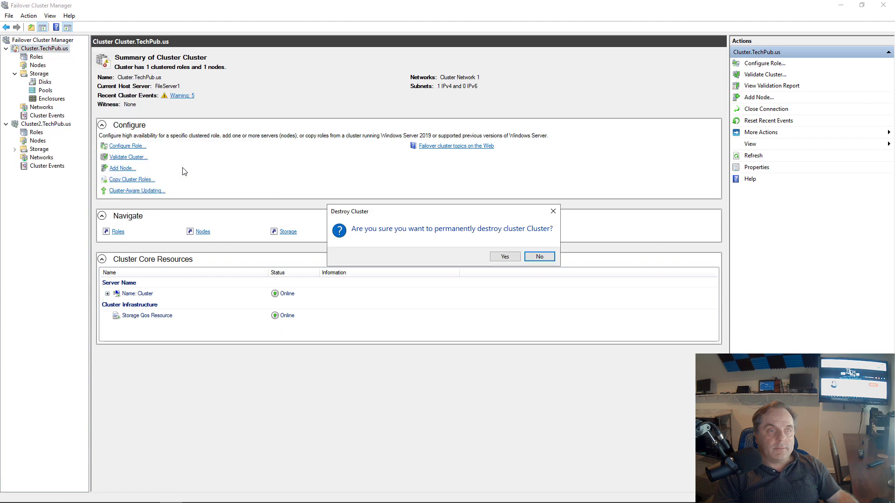
click(496, 258)
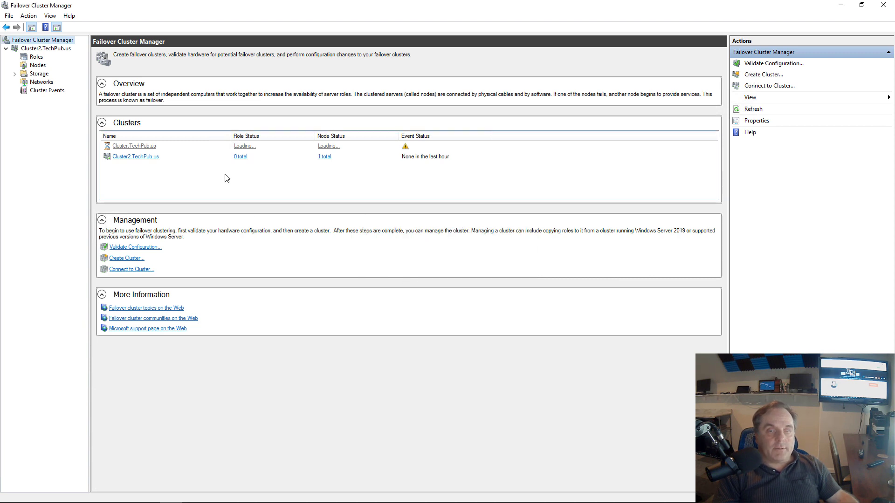
- Add fileserver1 as a node to Cluster2, skipping the validation tests
click(39, 66)
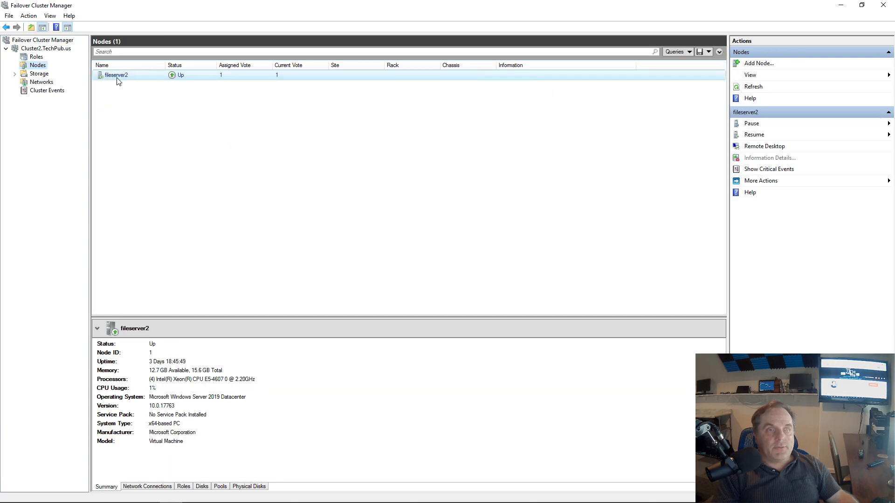
right_click(42, 67)
click(58, 75)
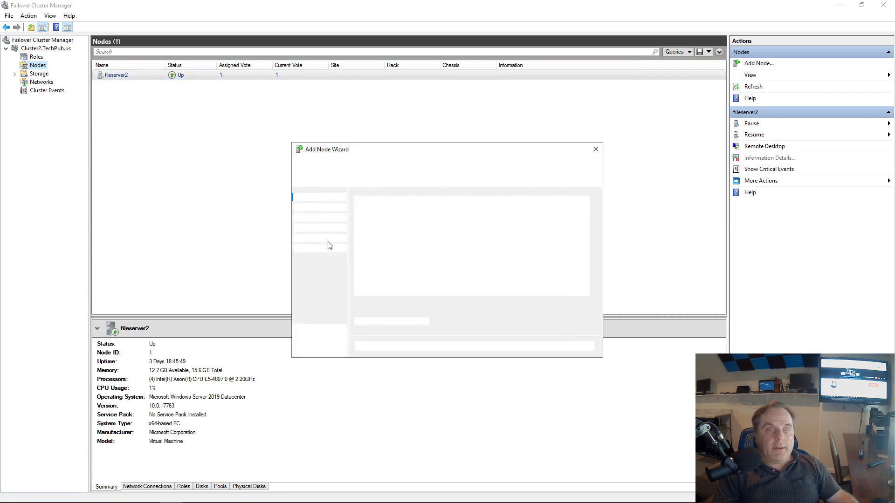
click(541, 346)
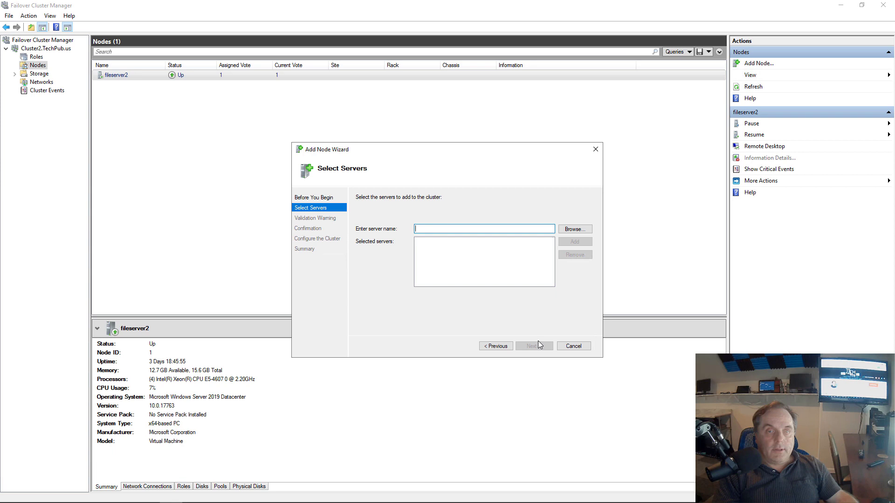
text(filese)
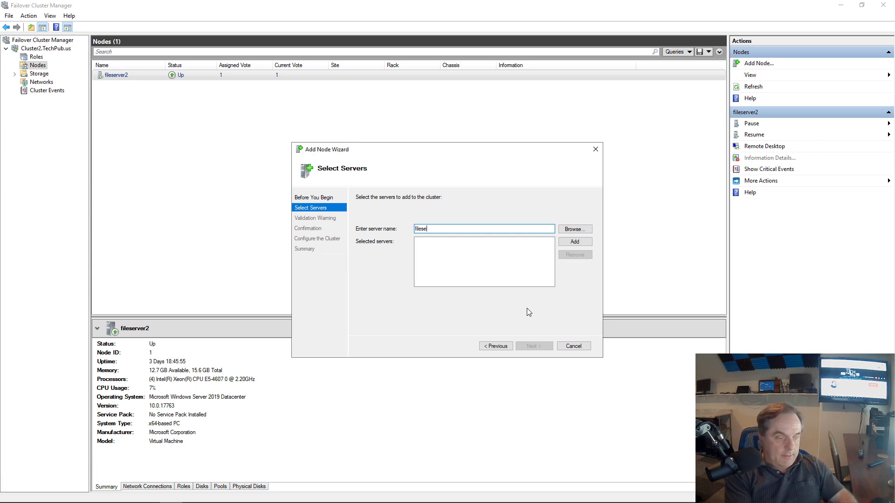
text(rver1)
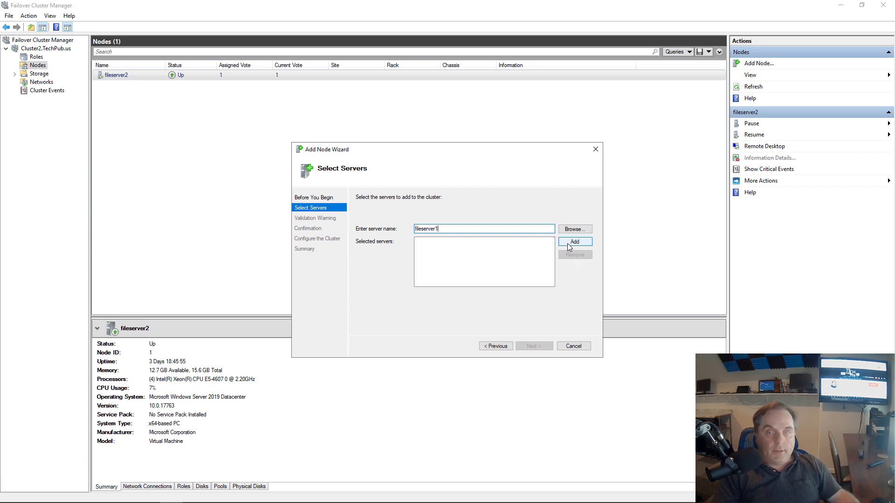
click(575, 241)
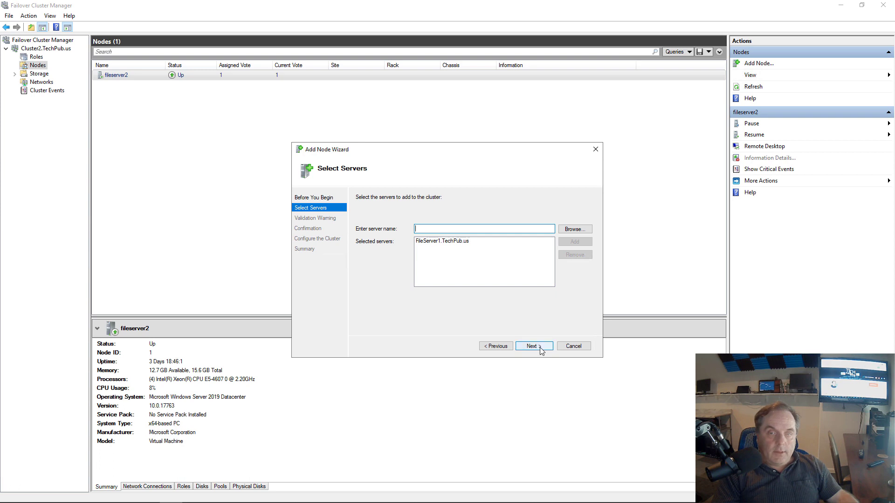
click(541, 348)
click(457, 295)
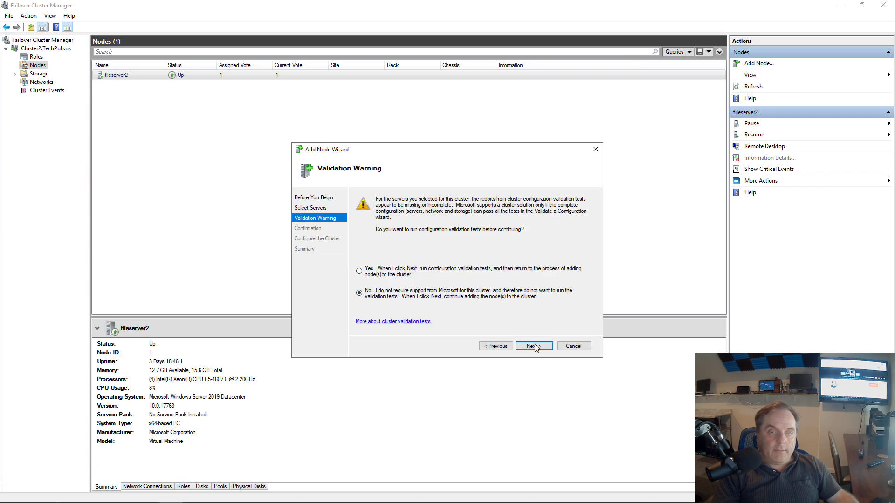
click(535, 345)
click(535, 346)
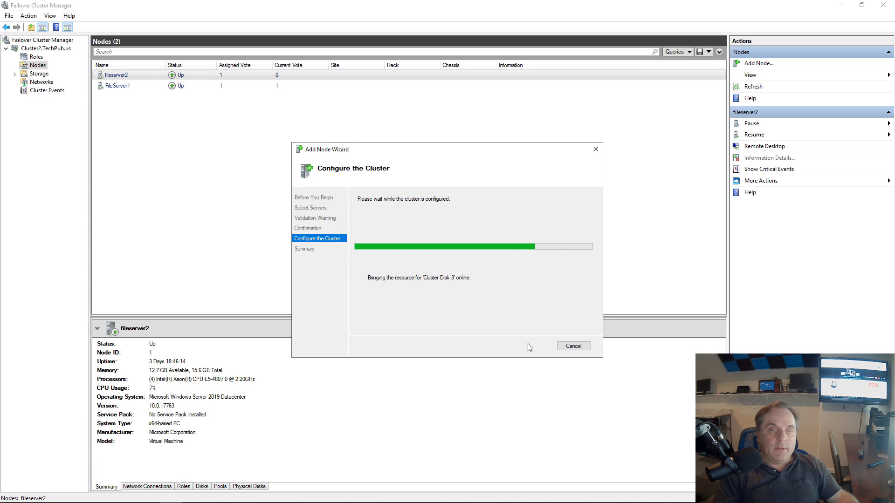
click(574, 345)
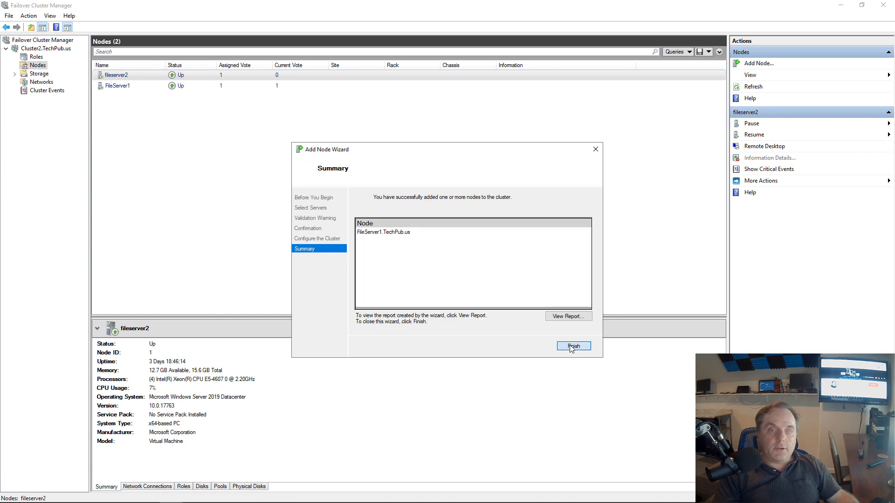
- In Cluster2's disks, add Cluster Disk 2 to Cluster Shared Volumes and check Cluster Disk 3
click(38, 74)
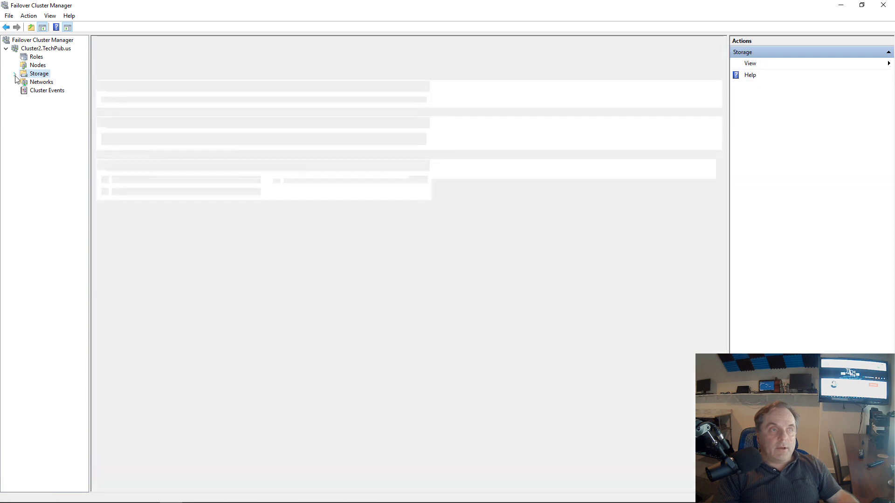
click(15, 73)
click(45, 82)
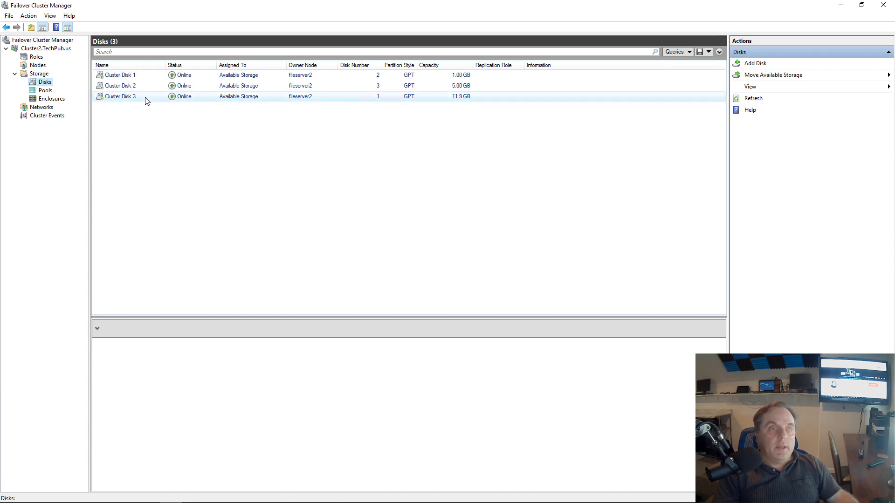
click(282, 75)
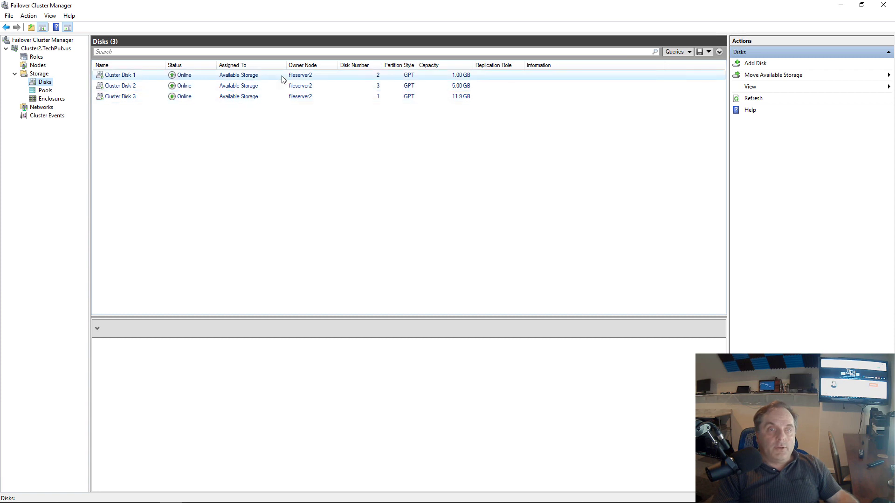
ctrl+click(255, 87)
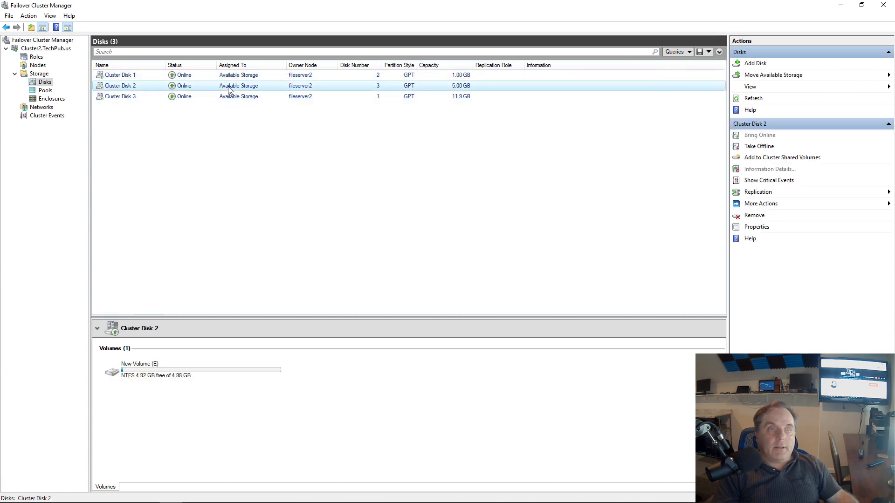
right_click(229, 89)
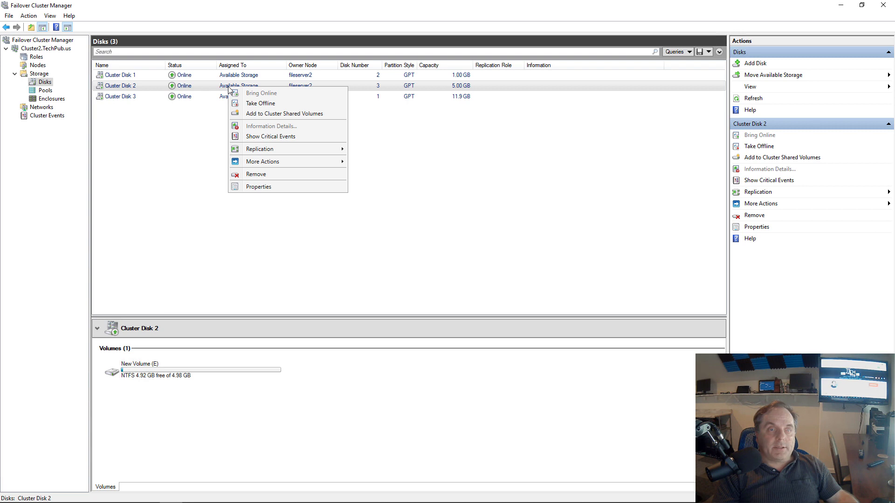
click(256, 114)
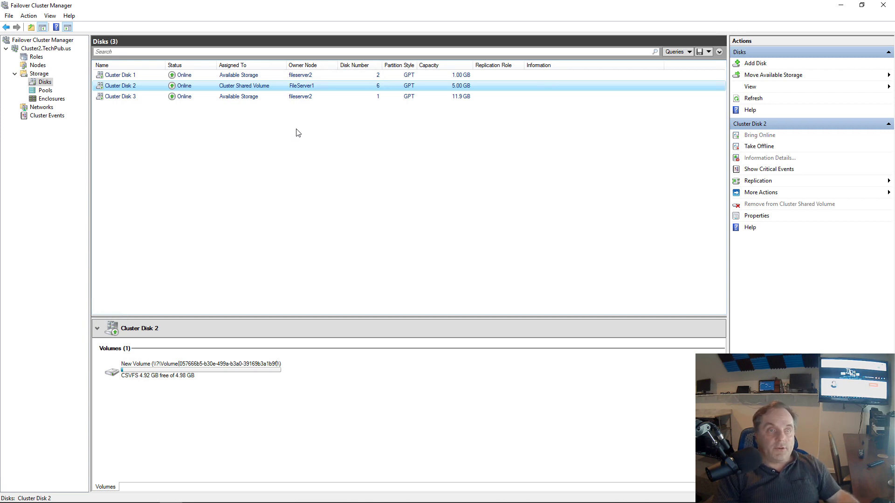
click(213, 97)
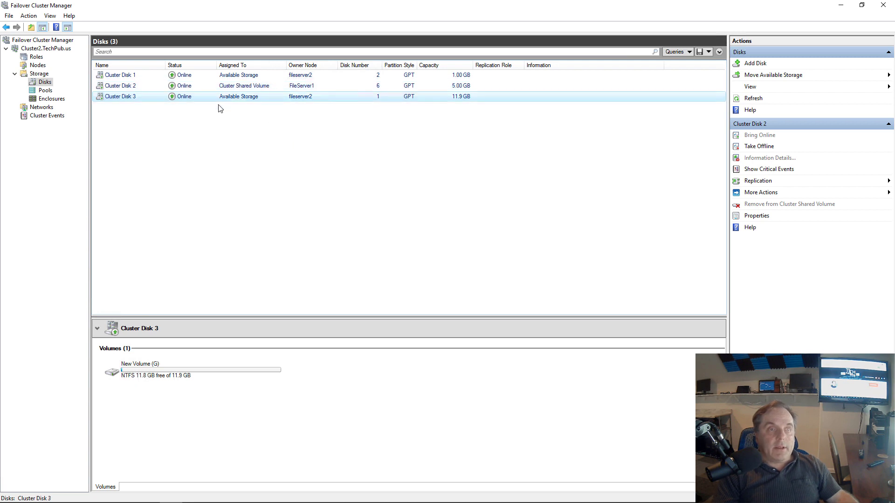
- Configure Cluster2's quorum with a disk witness on Cluster Disk 1
click(51, 49)
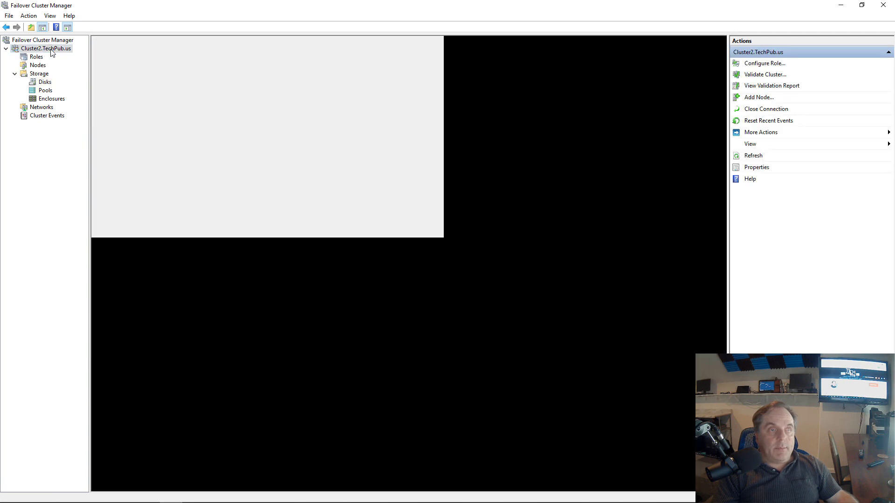
right_click(52, 50)
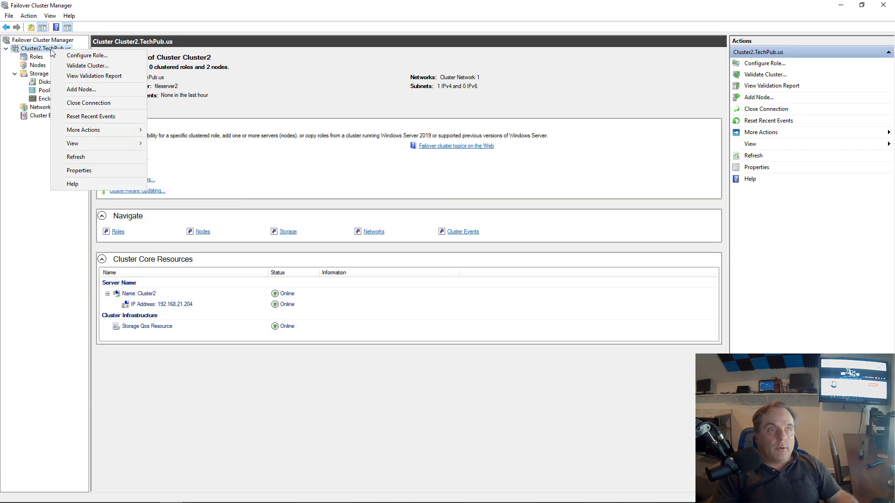
mouse_move(93, 130)
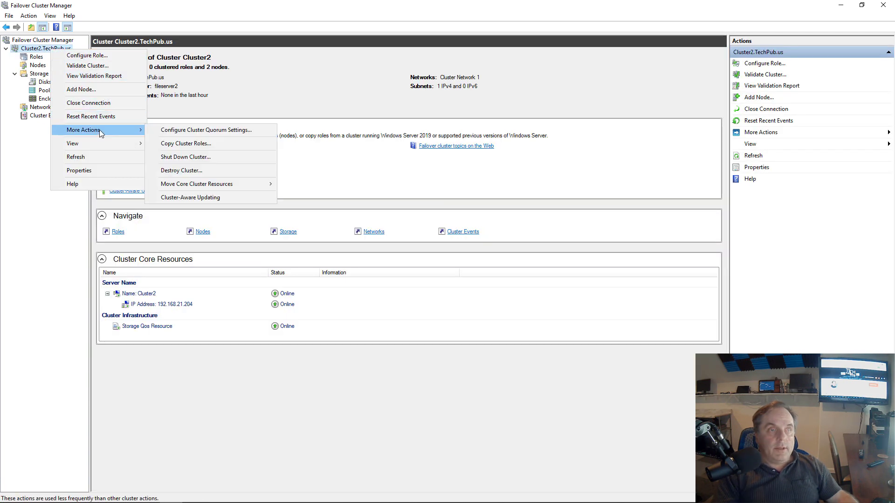
click(232, 133)
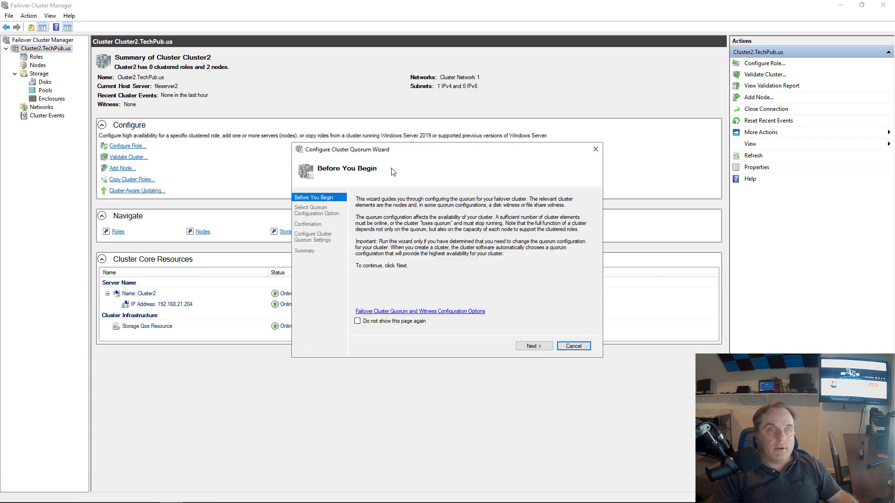
click(531, 346)
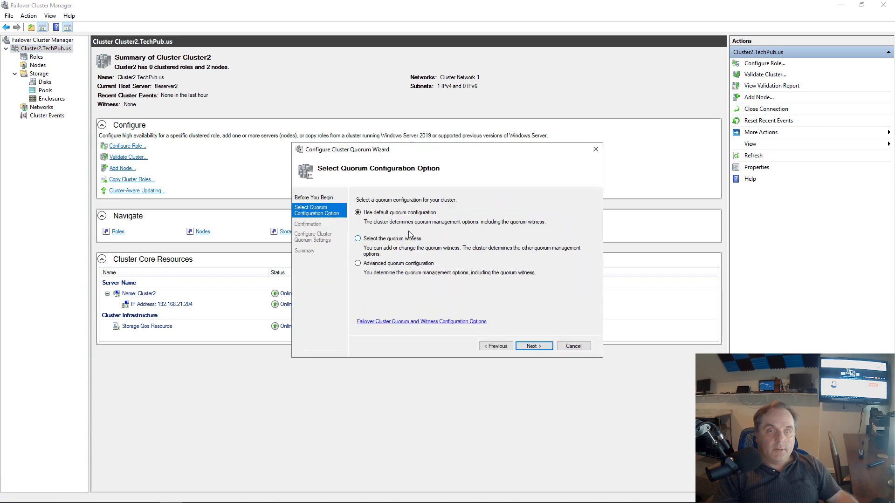
click(415, 239)
click(533, 347)
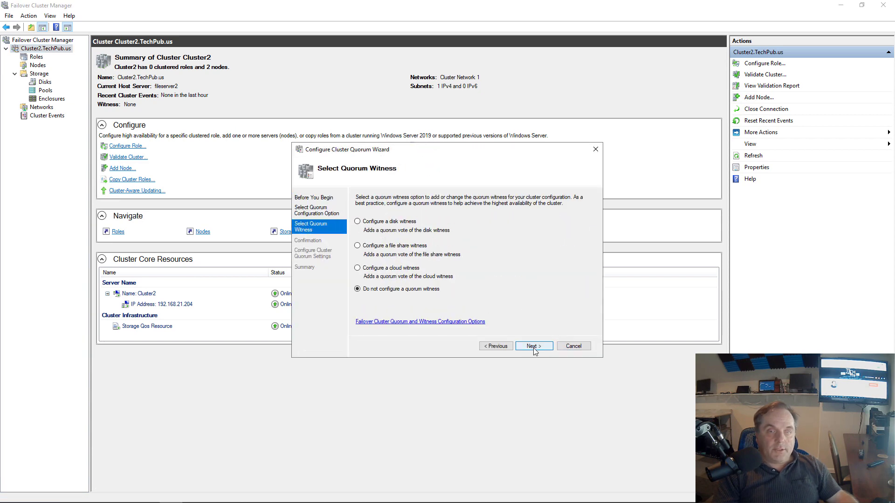
click(409, 222)
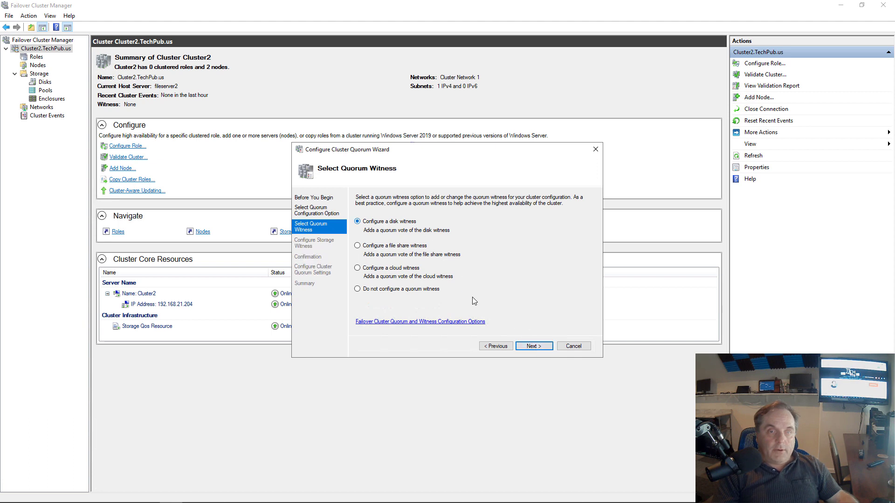
click(522, 346)
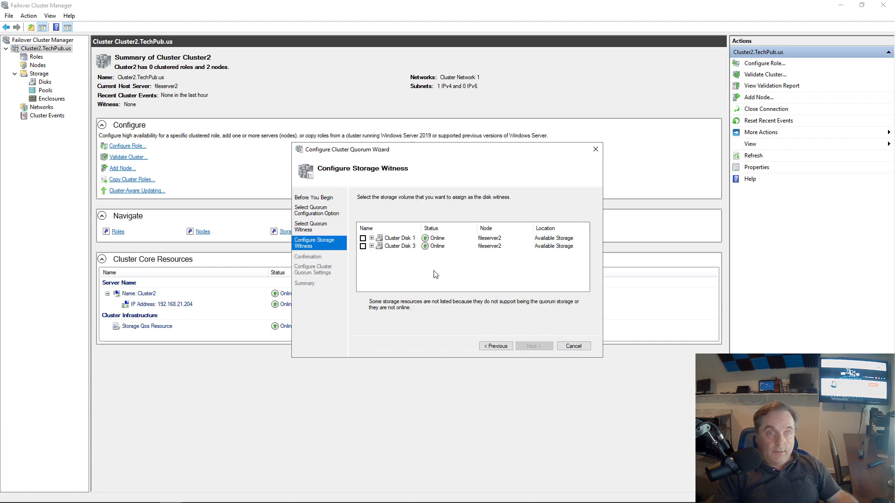
click(372, 239)
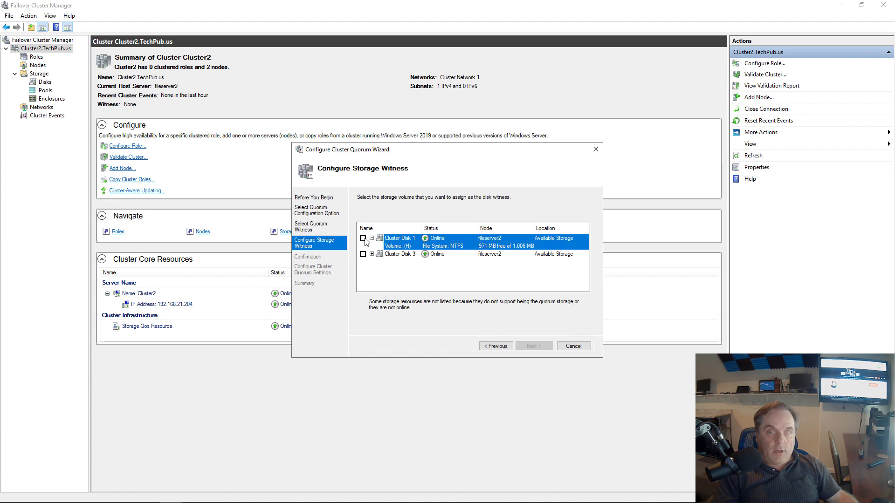
click(363, 238)
click(541, 347)
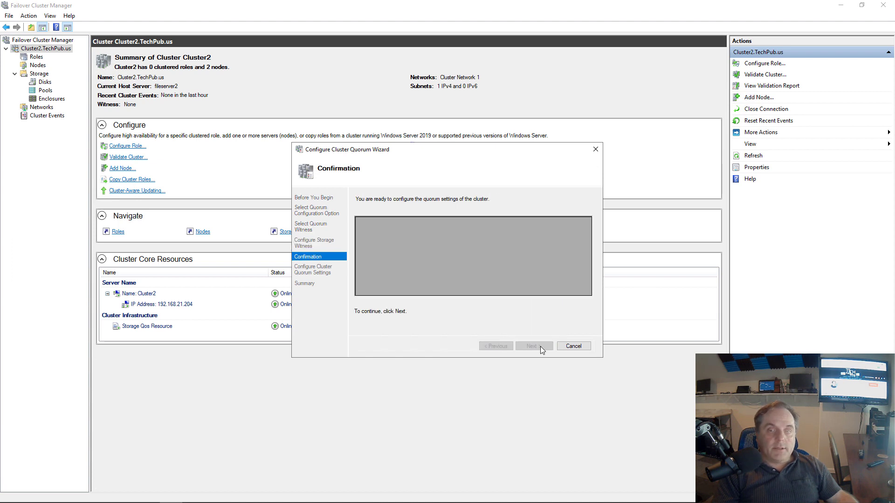
click(541, 346)
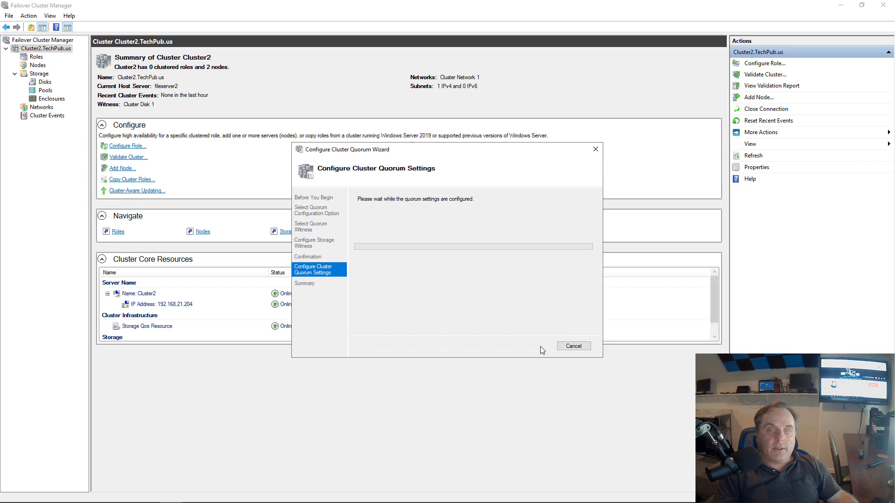
click(569, 347)
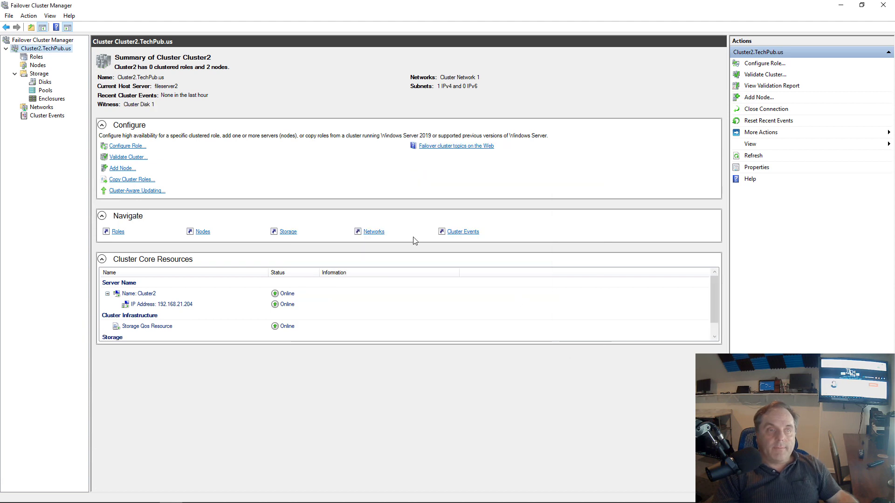
- Configure a clustered DHCP Server role named DHCP1 at 192.168.21.205 with Cluster Disk 3 as storage
click(39, 57)
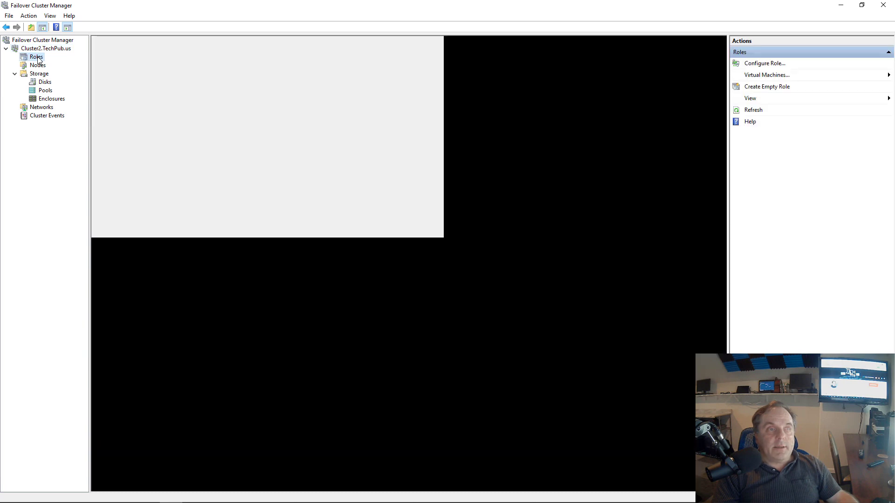
right_click(39, 60)
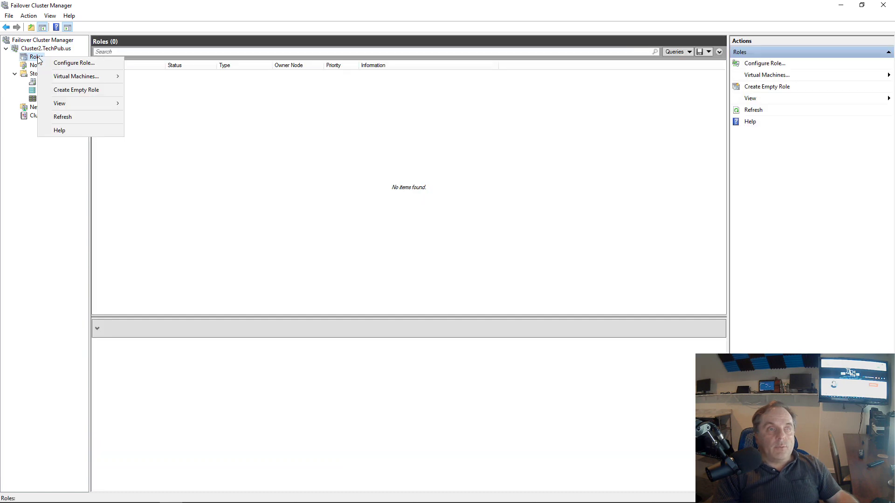
click(65, 63)
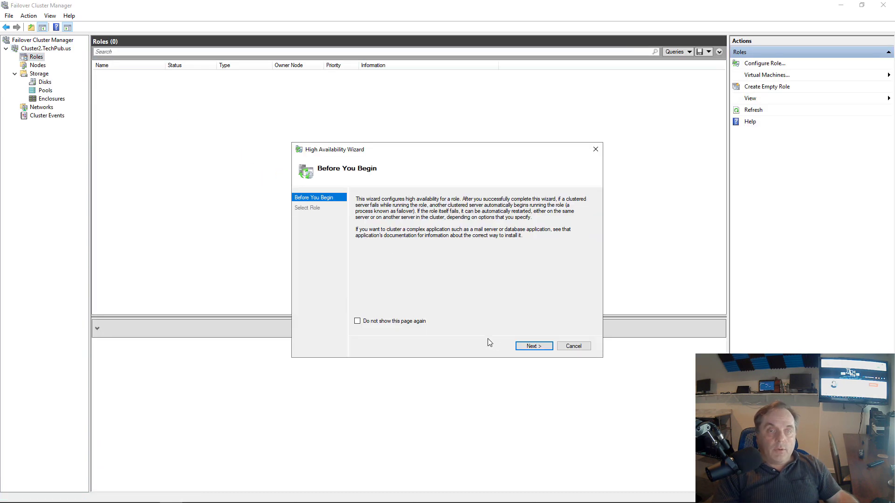
click(522, 348)
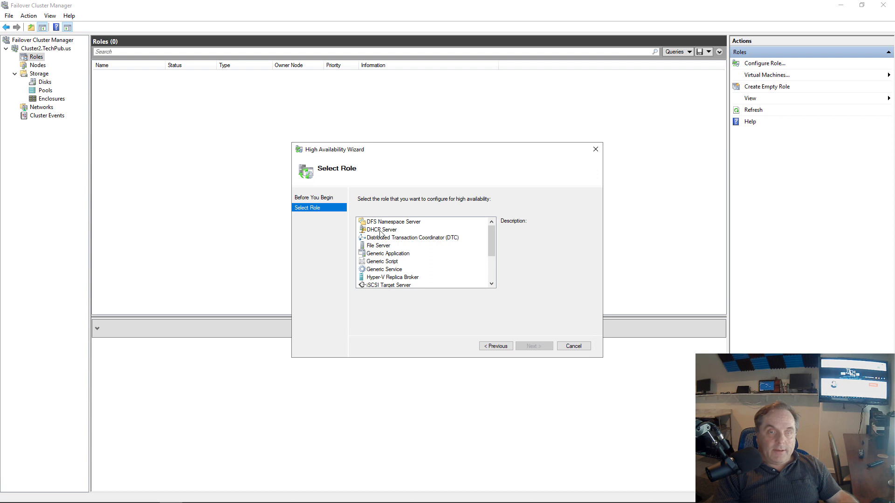
click(381, 230)
click(531, 348)
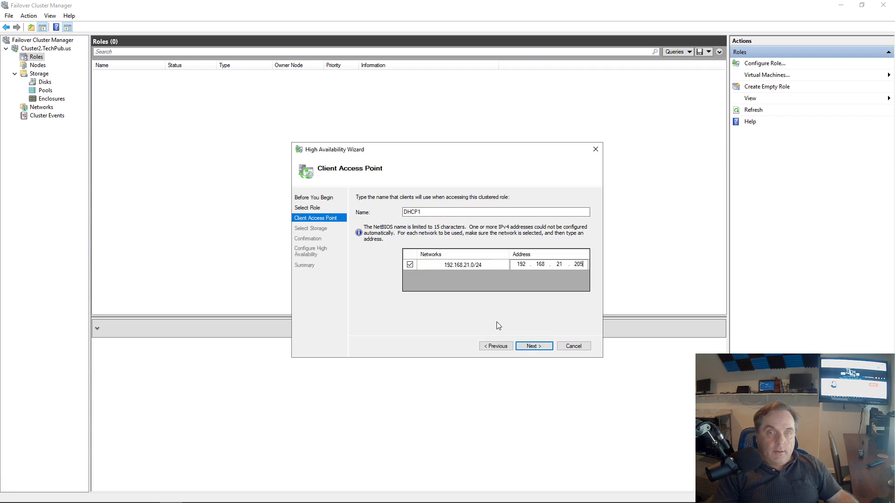
click(532, 345)
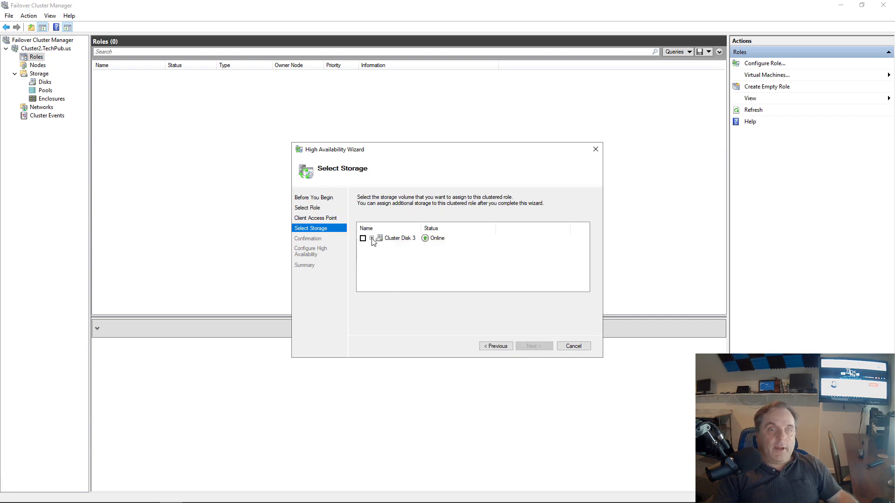
click(372, 238)
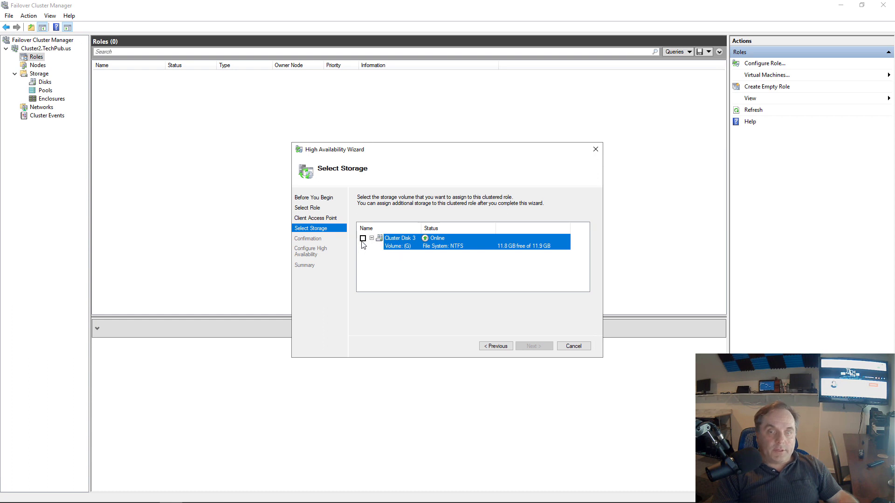
click(363, 239)
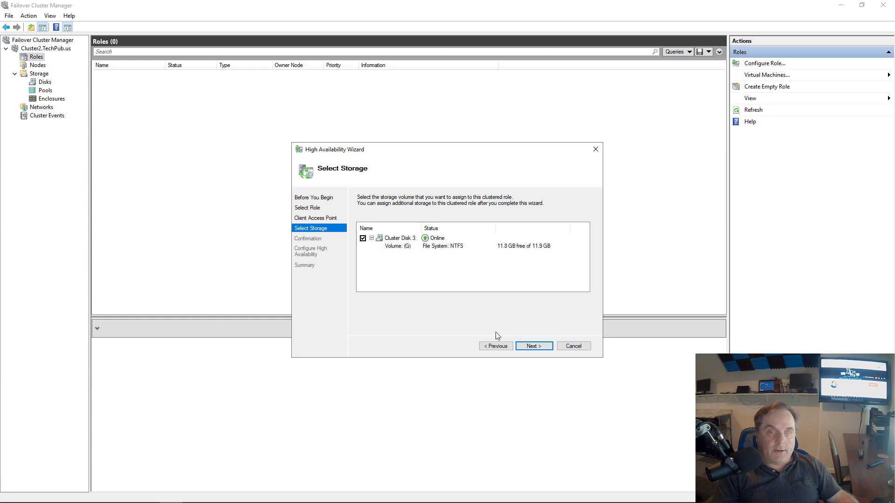
click(530, 349)
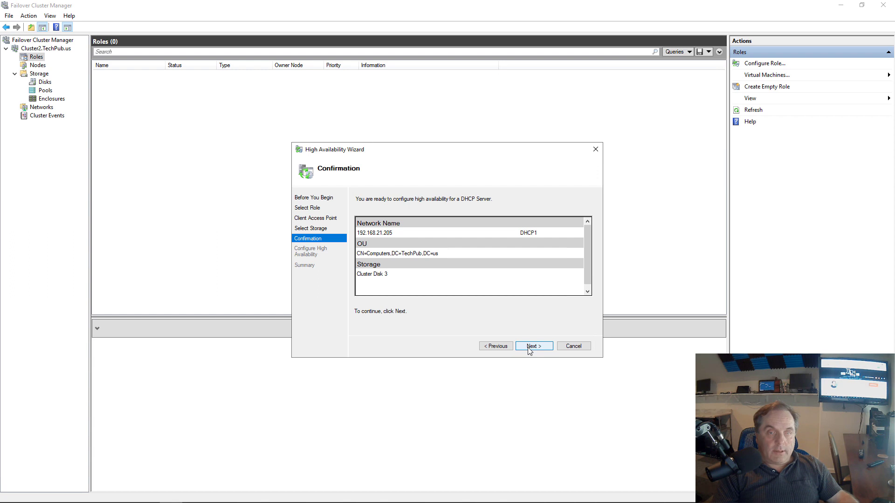
click(532, 347)
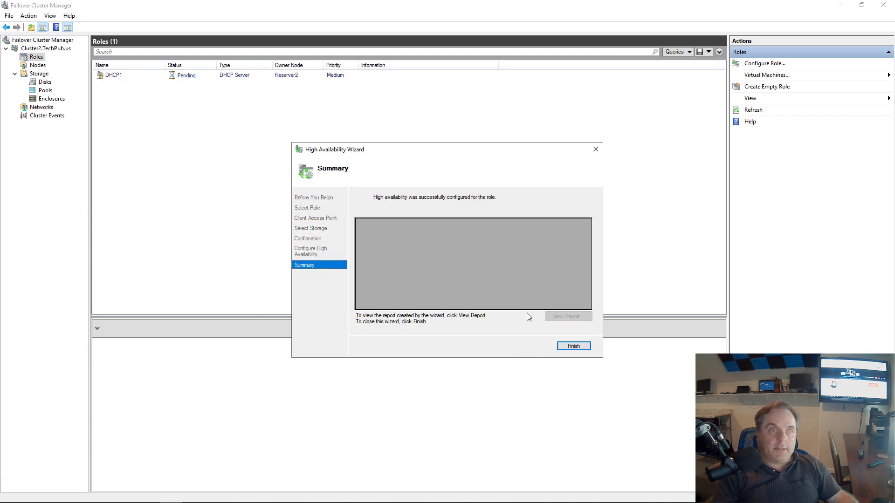
click(569, 347)
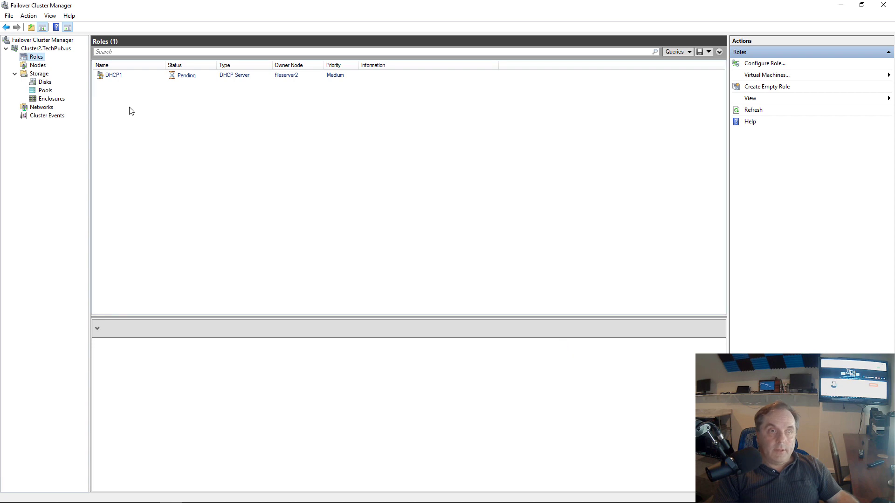